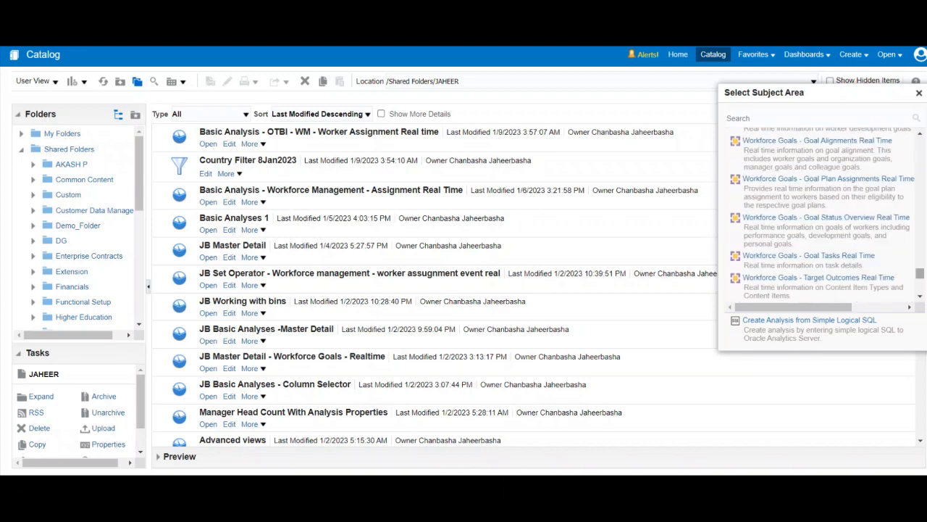
# Choose the Workforce Management - Worker Assignment Real Time subject area for the new analysis.
pyautogui.scroll(-10, 822, 217)
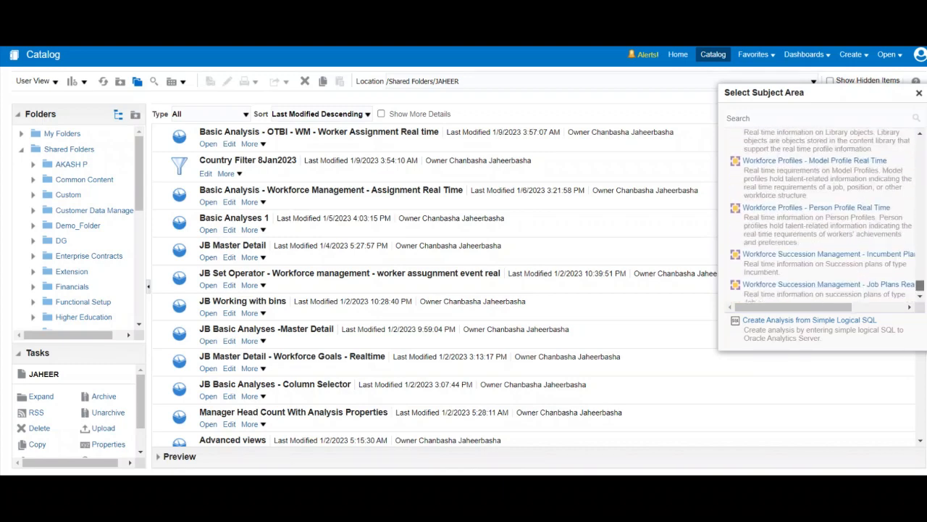
pyautogui.scroll(-5, 823, 217)
pyautogui.scroll(10, 822, 218)
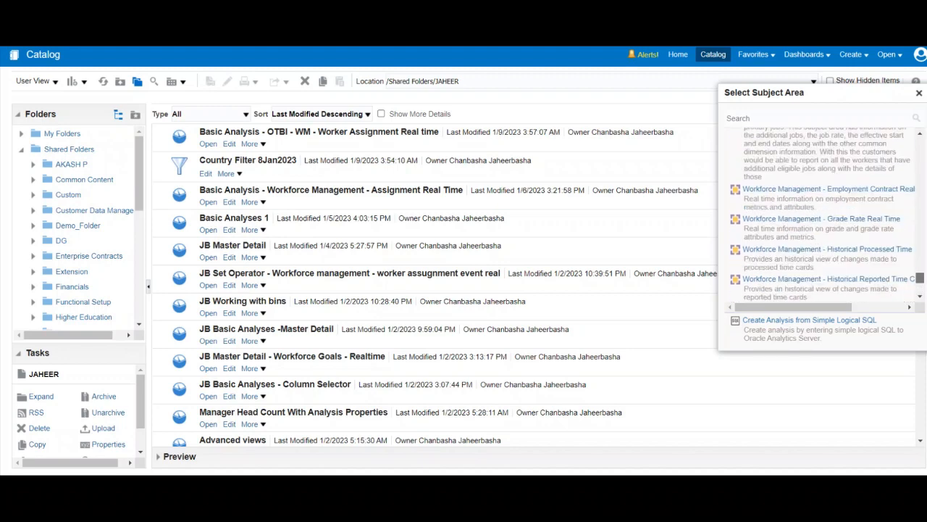
pyautogui.scroll(-5, 823, 218)
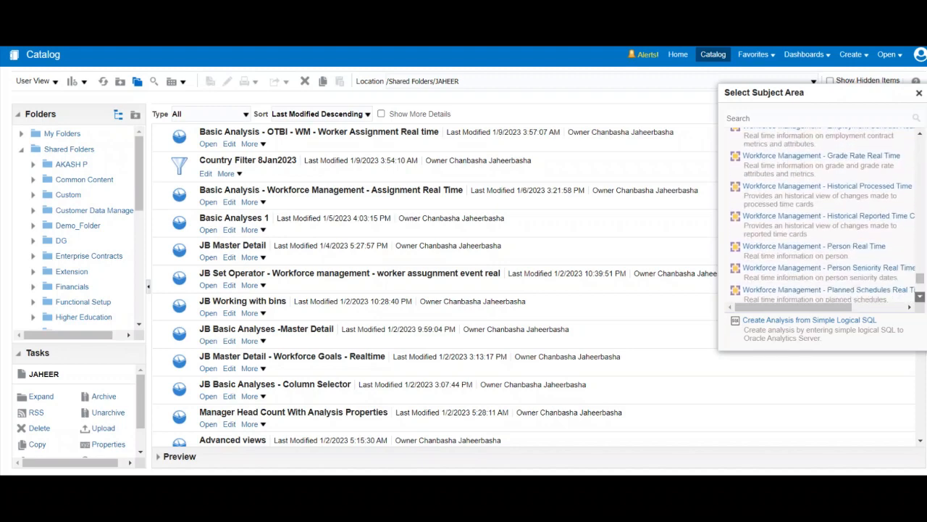
pyautogui.scroll(-5, 822, 218)
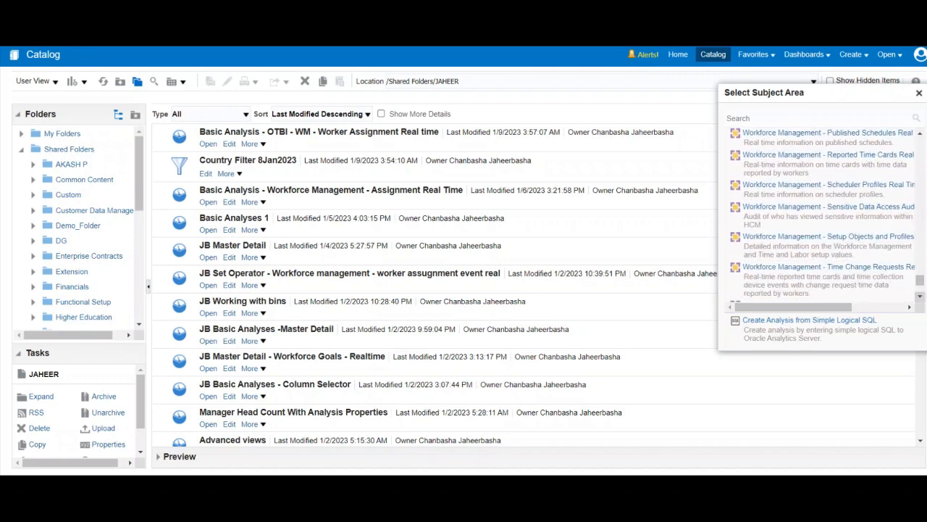
pyautogui.scroll(-5, 822, 218)
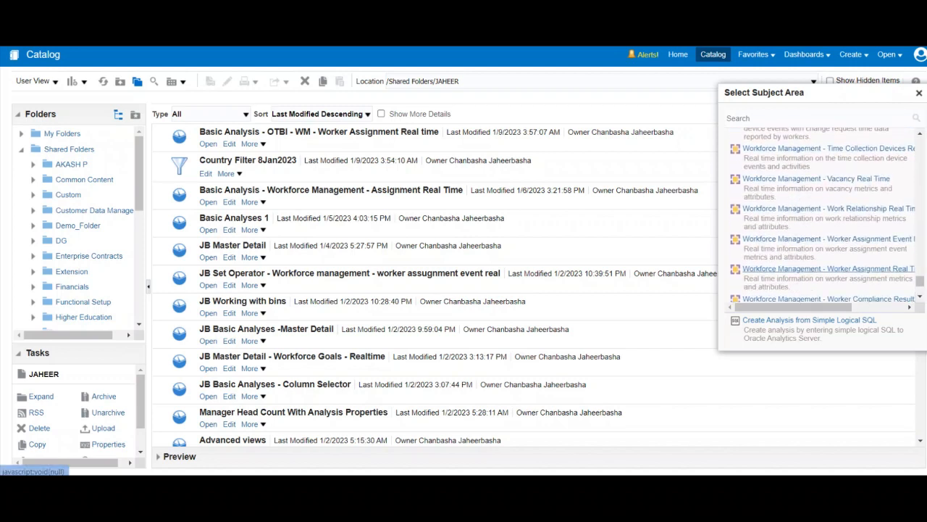
pyautogui.click(829, 269)
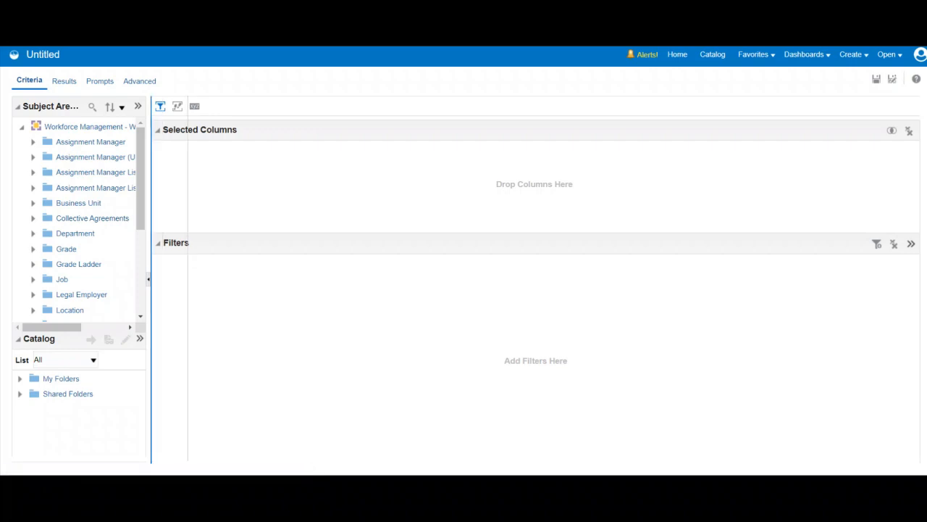
# Add the Country column from the Location folder to the analysis's selected columns.
pyautogui.scroll(-3, 98, 221)
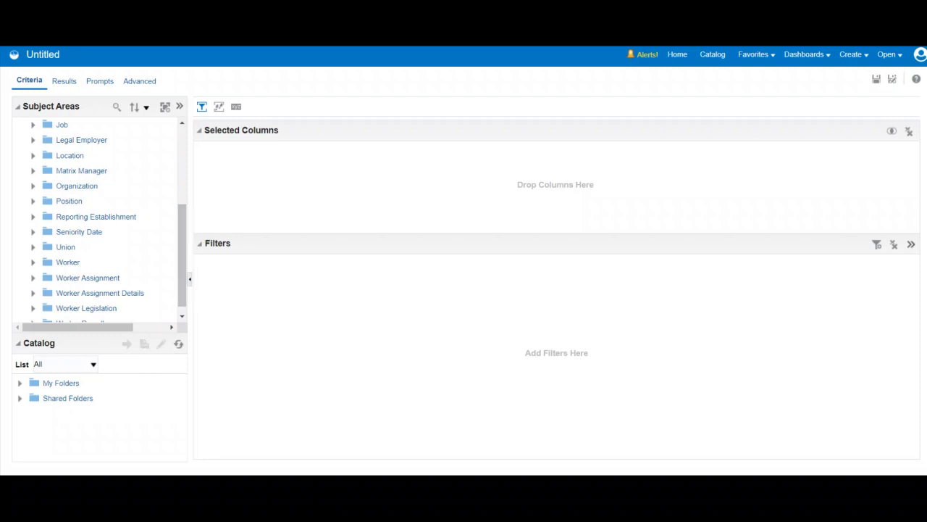
pyautogui.click(32, 156)
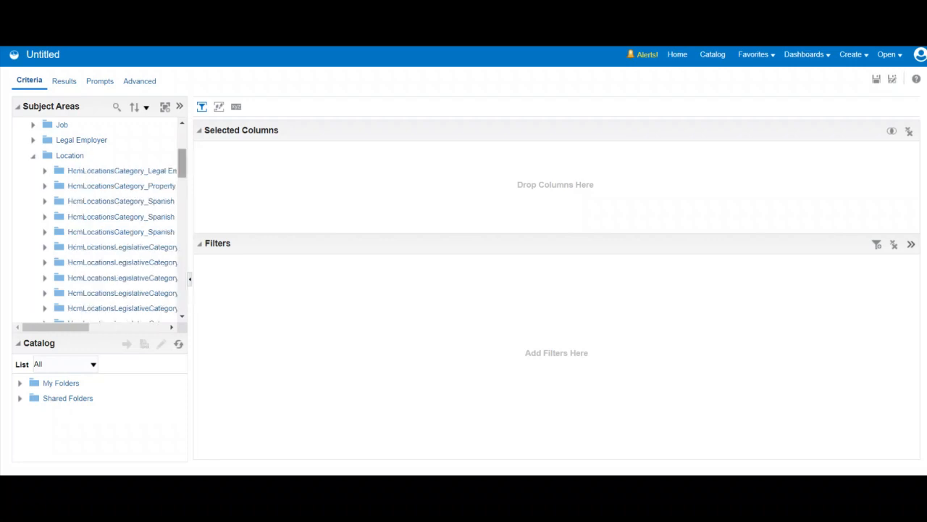
pyautogui.moveTo(182, 163); pyautogui.dragTo(182, 215)
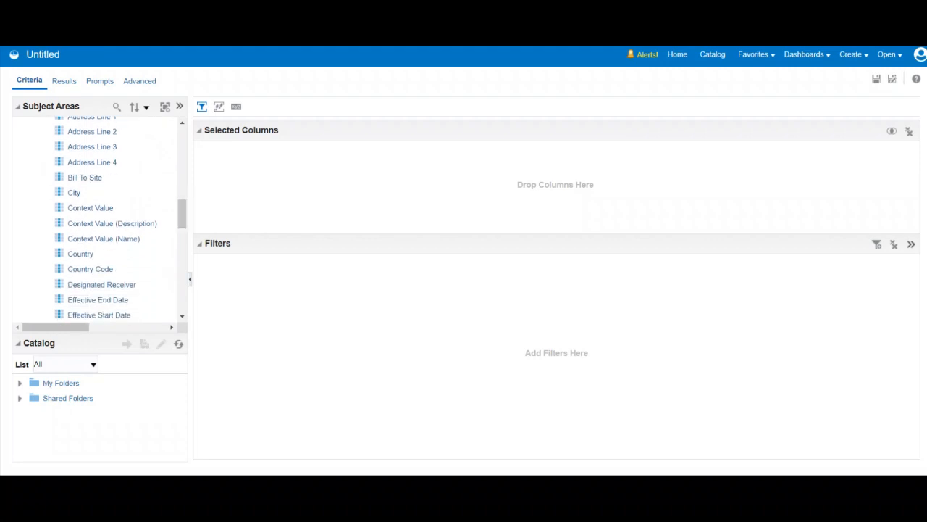
pyautogui.click(81, 254)
pyautogui.doubleClick(82, 254)
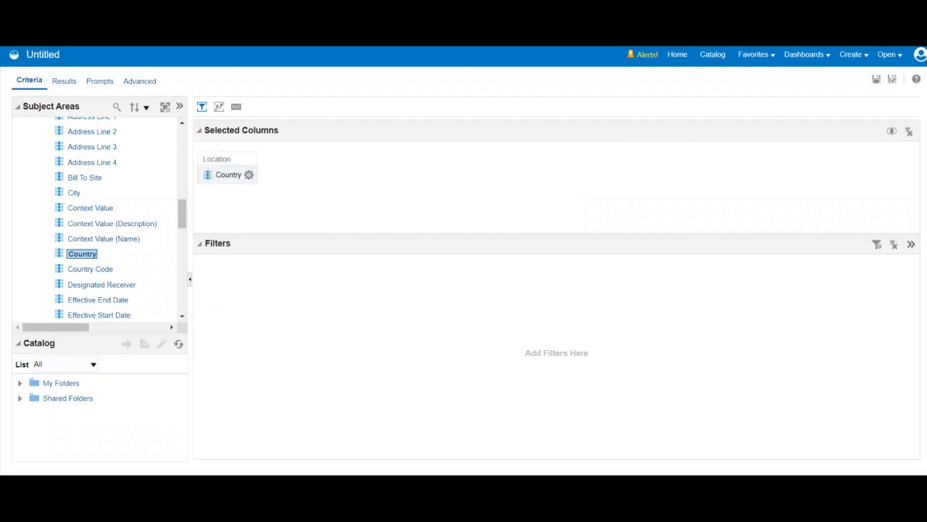
# Add the Head Count measure from the Worker Assignment folder to the selected columns and display the results.
pyautogui.moveTo(181, 213); pyautogui.dragTo(182, 157)
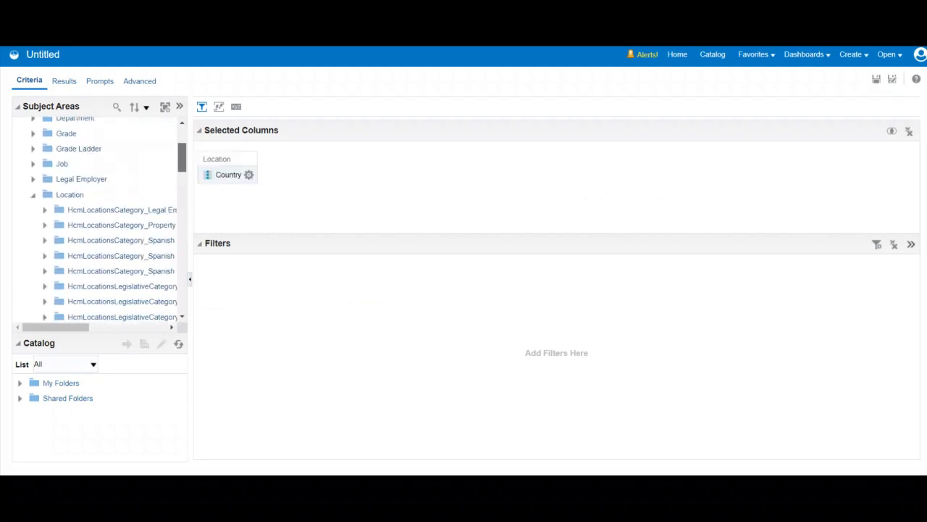
pyautogui.click(33, 195)
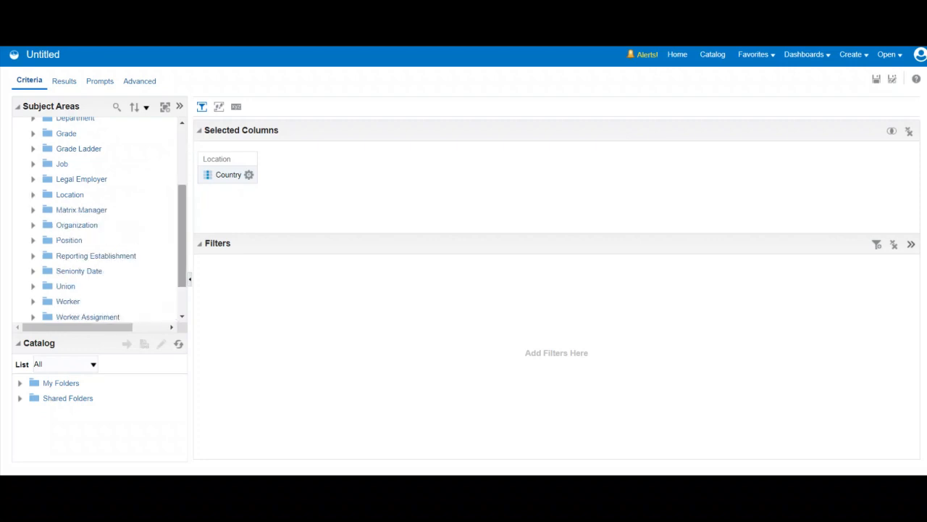
pyautogui.moveTo(181, 231); pyautogui.dragTo(182, 258)
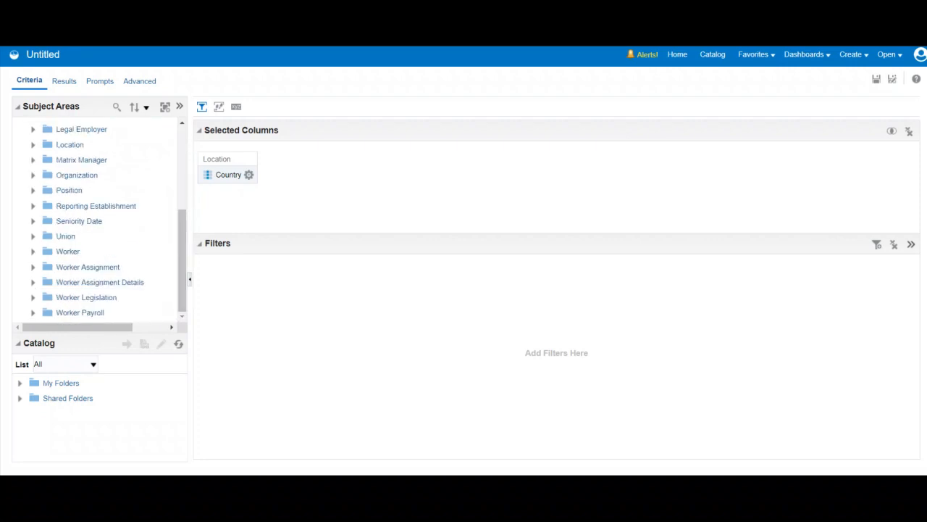
pyautogui.click(32, 267)
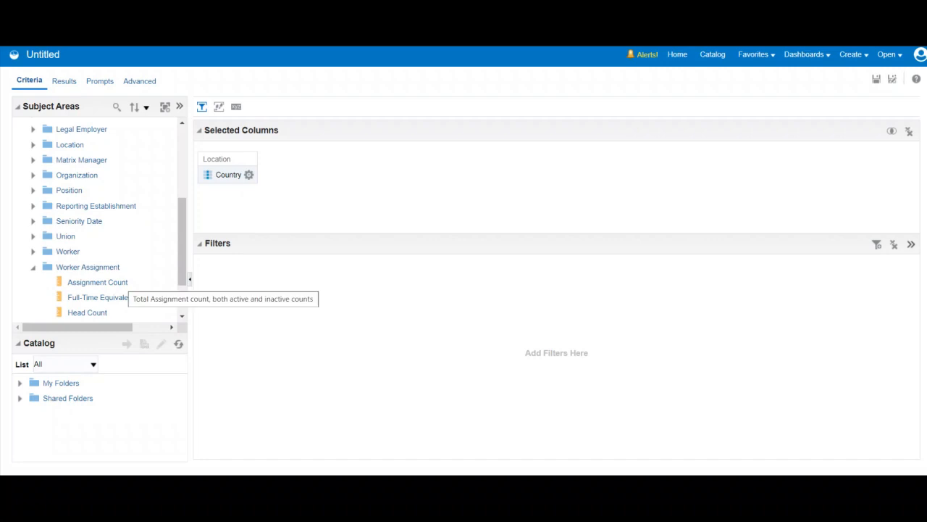
pyautogui.doubleClick(88, 313)
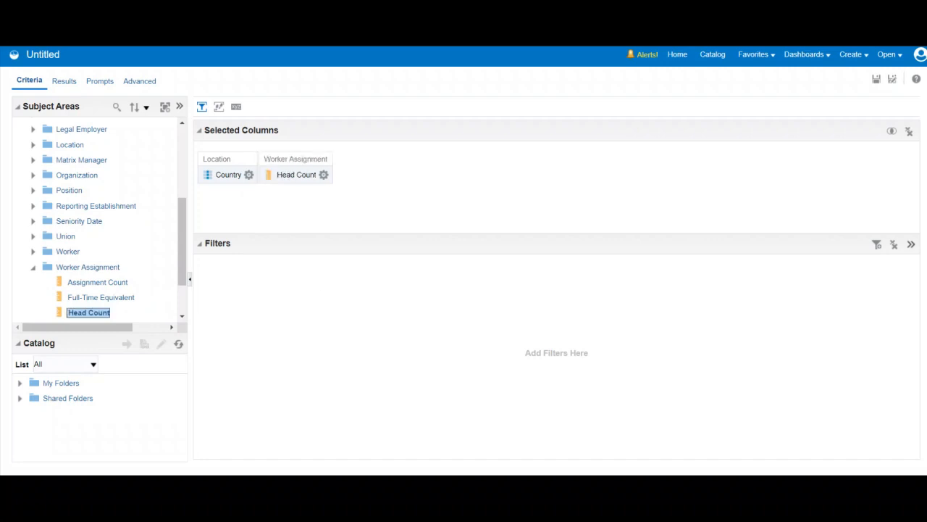
pyautogui.click(63, 81)
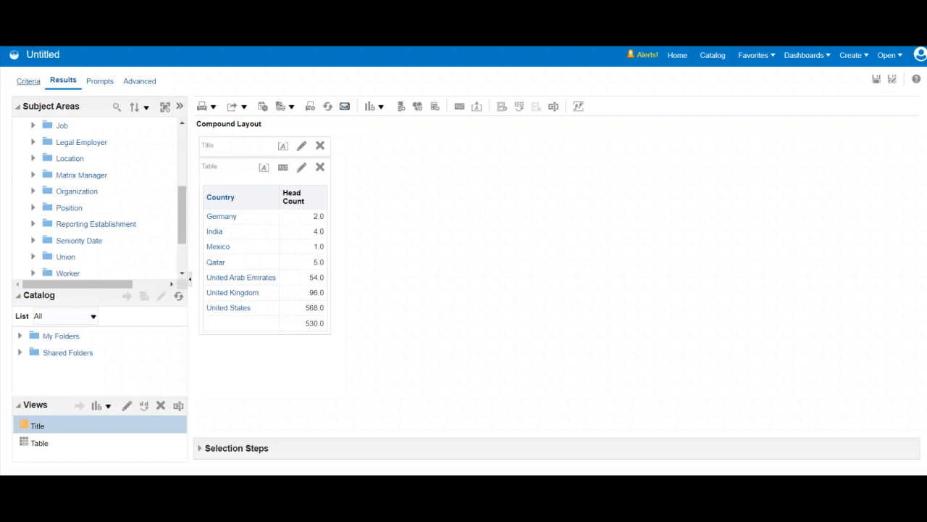
# Filter the Head Count column to values greater than 50 and display the filtered results.
pyautogui.click(28, 81)
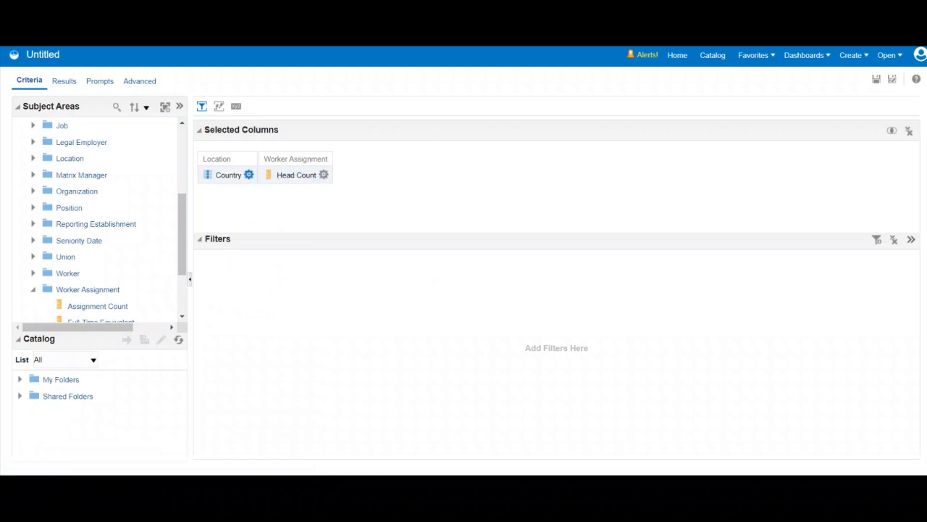
pyautogui.click(324, 175)
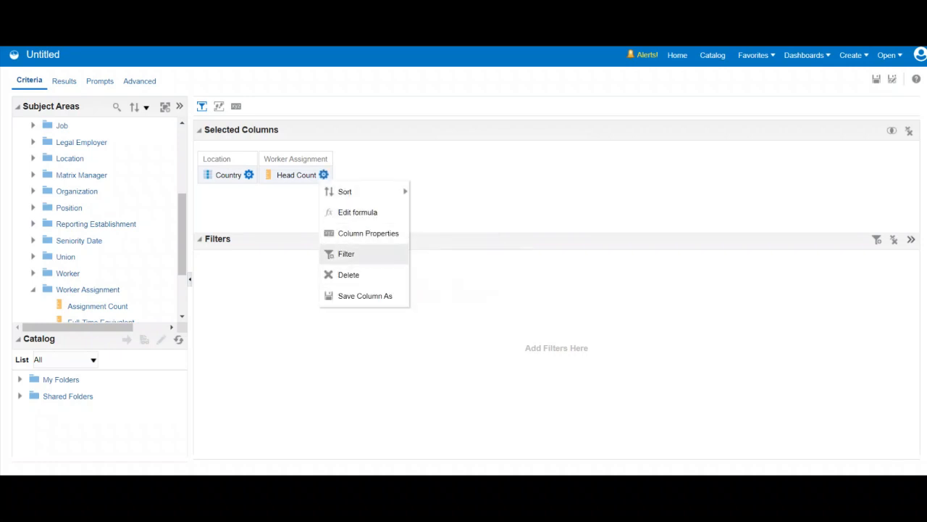
pyautogui.click(346, 254)
pyautogui.click(560, 210)
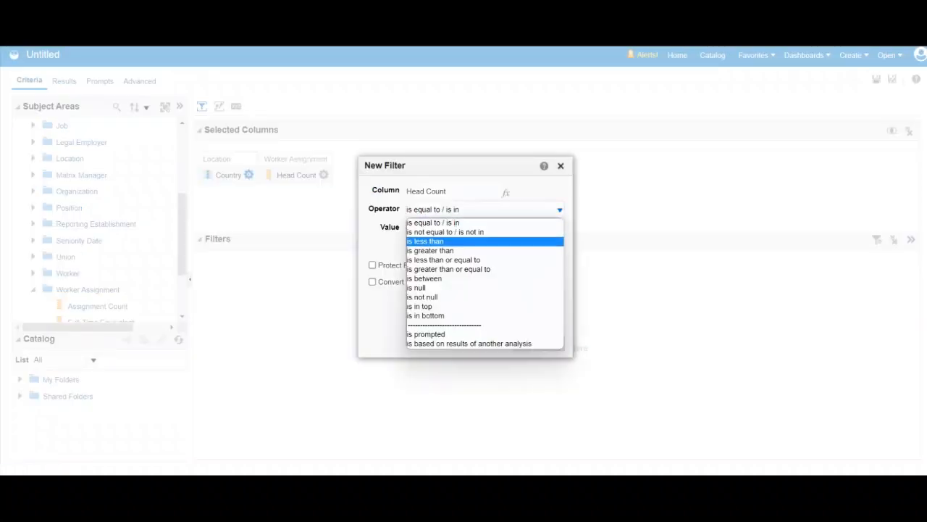
pyautogui.click(430, 251)
pyautogui.click(459, 229)
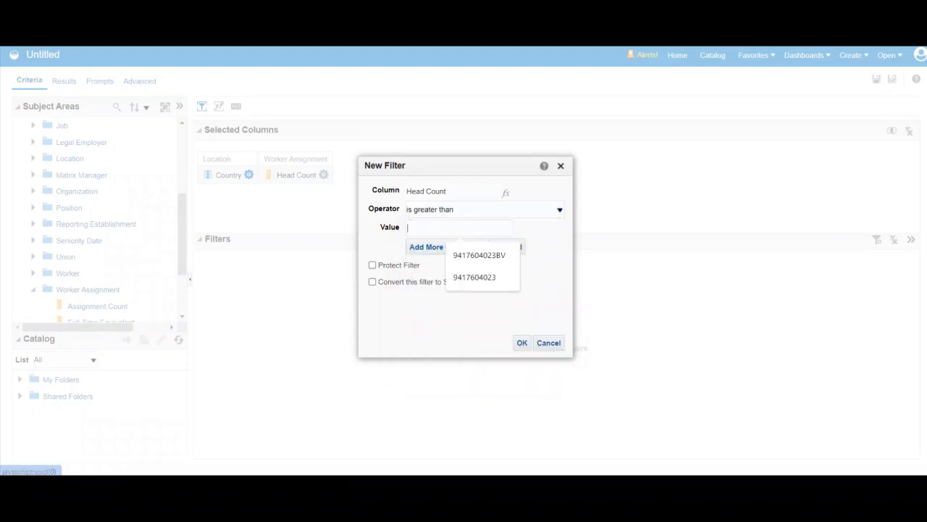
pyautogui.write('50')
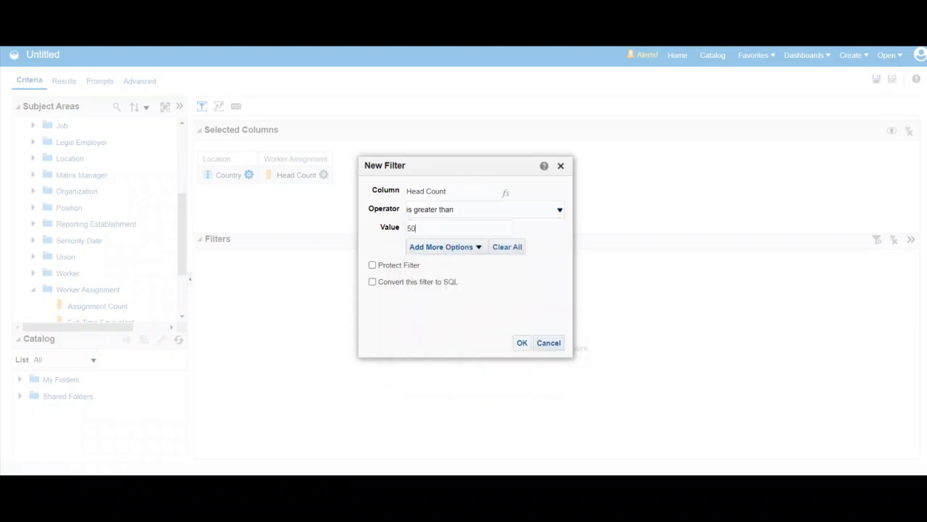
pyautogui.click(522, 343)
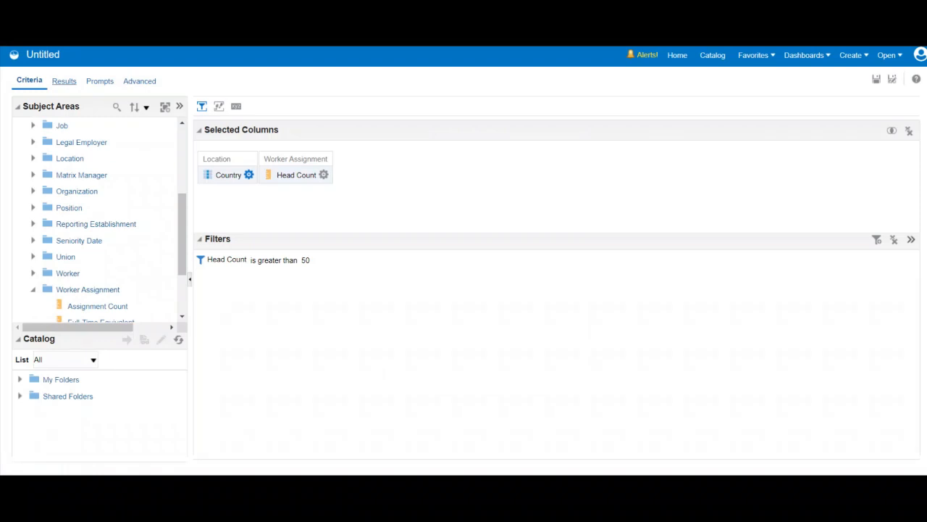
pyautogui.click(63, 80)
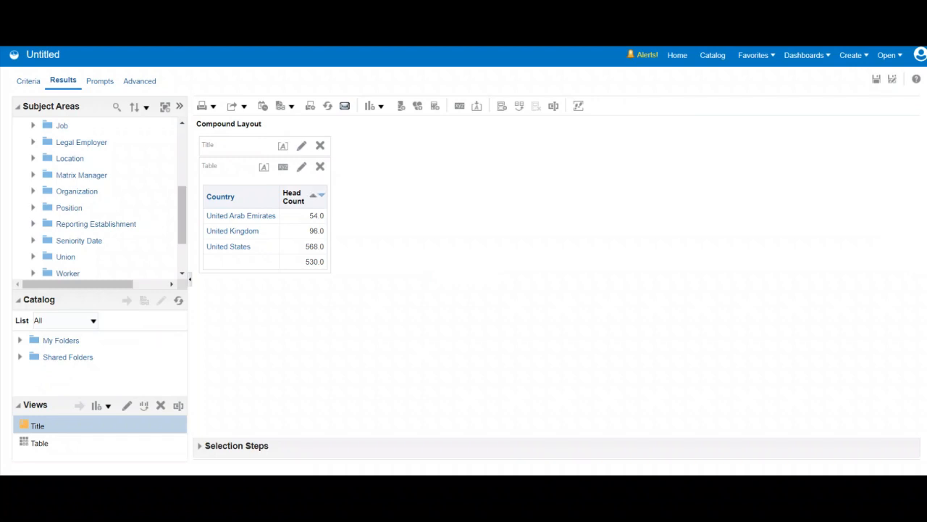
# Set the title view's text to "Head Count Grouped by Country - Gauge".
pyautogui.click(301, 147)
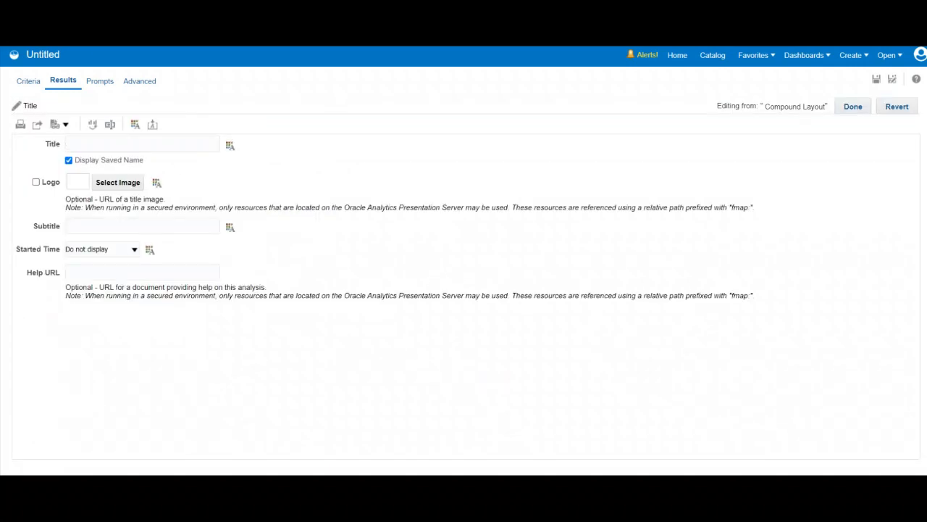
pyautogui.write('Head Count Grouped by Country -')
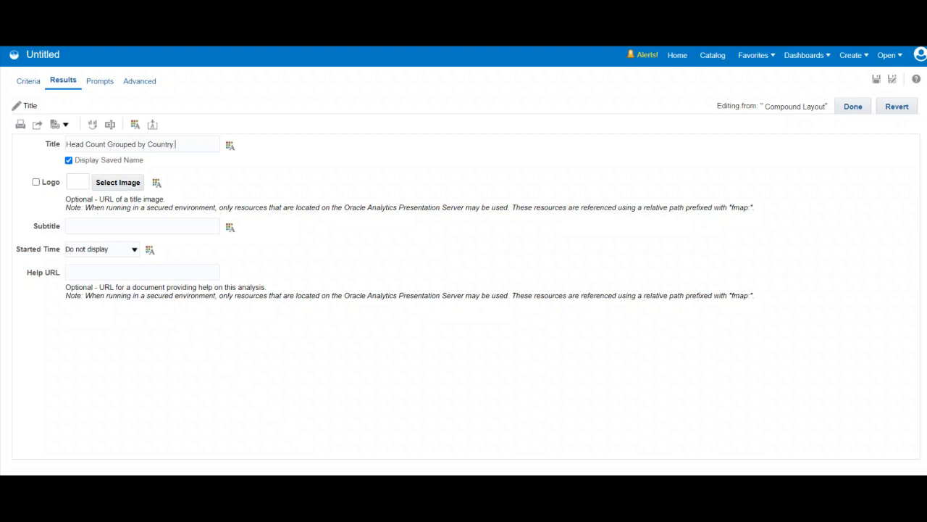
pyautogui.write(' Gauge')
pyautogui.click(852, 106)
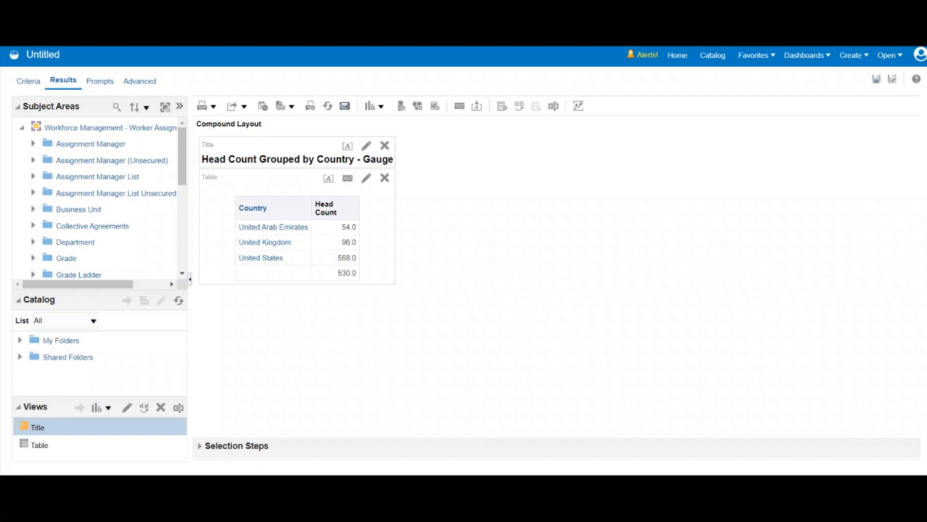
# Save the analysis as "Gauge - Head Count grouped by Country" in the current shared folder.
pyautogui.click(876, 79)
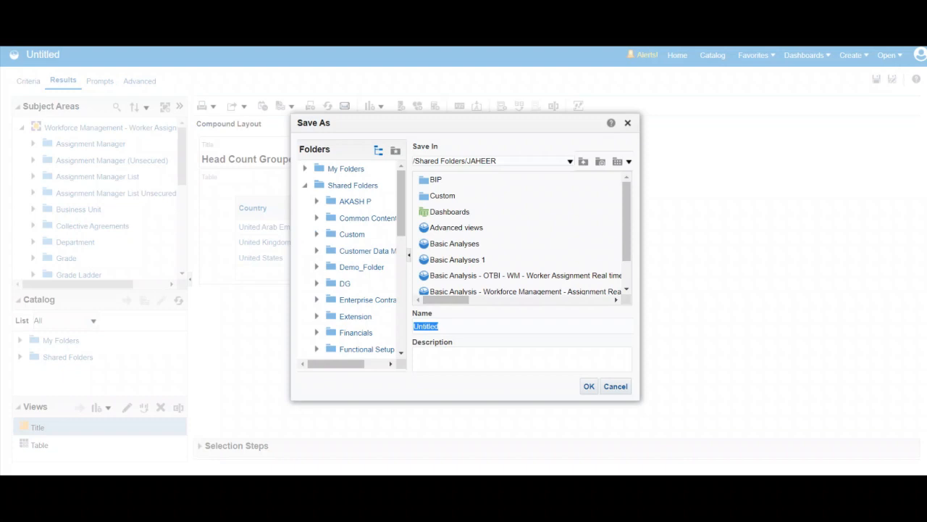
pyautogui.write('Gauge - Head Count grouped by ')
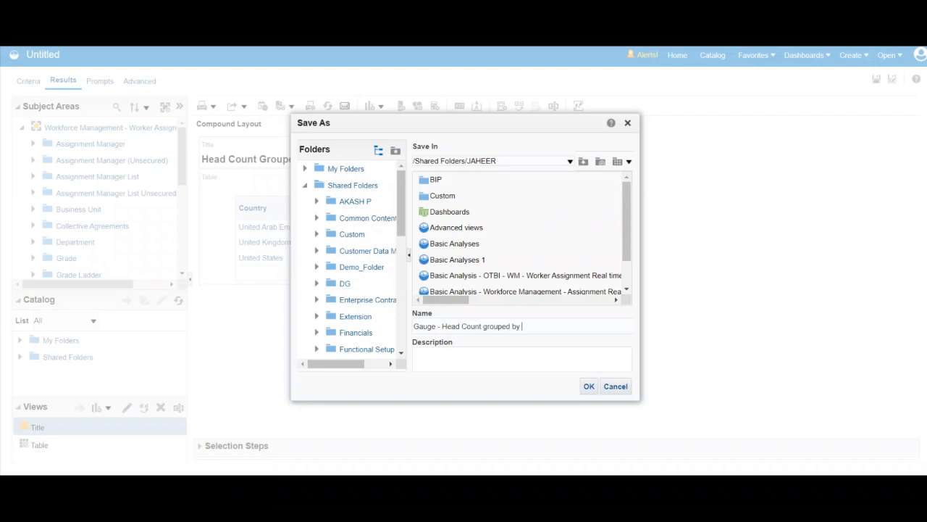
pyautogui.write('Country')
pyautogui.click(589, 387)
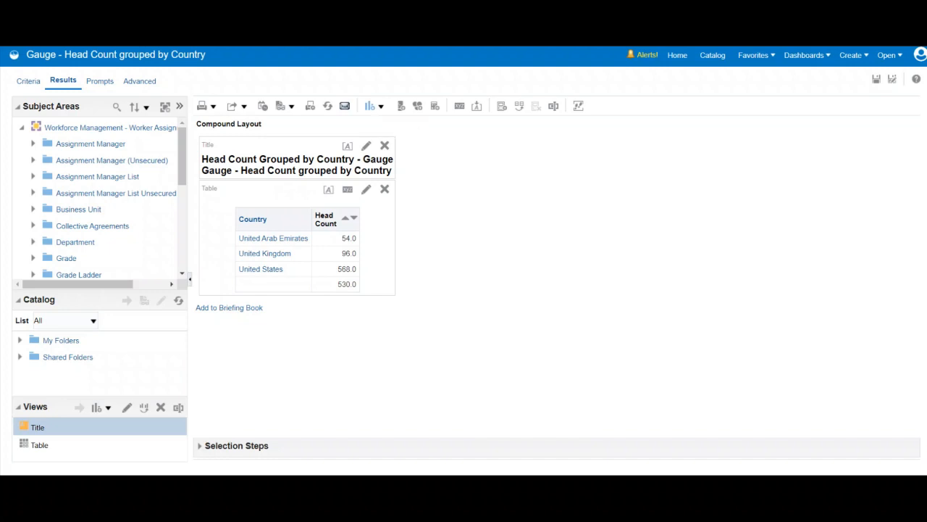
# Add a dial gauge view to the compound layout and review the gauges for each country.
pyautogui.click(374, 106)
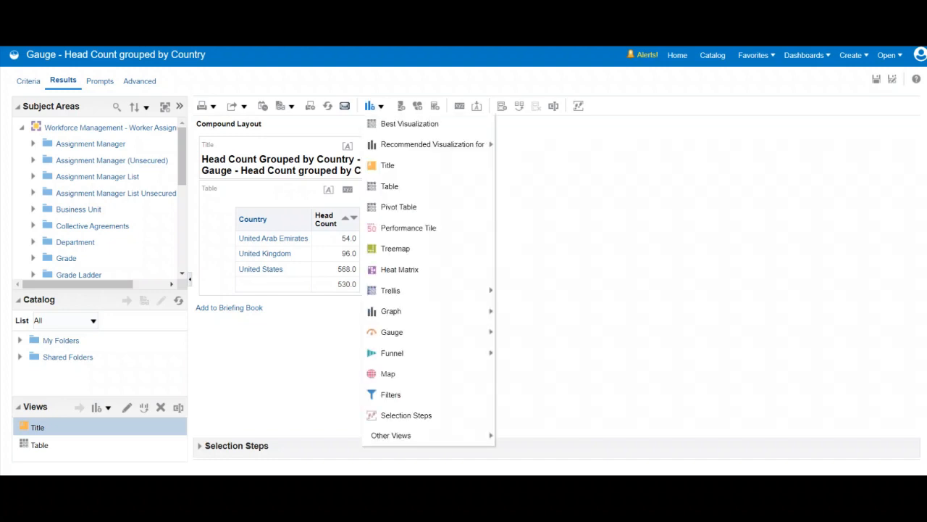
pyautogui.moveTo(392, 332)
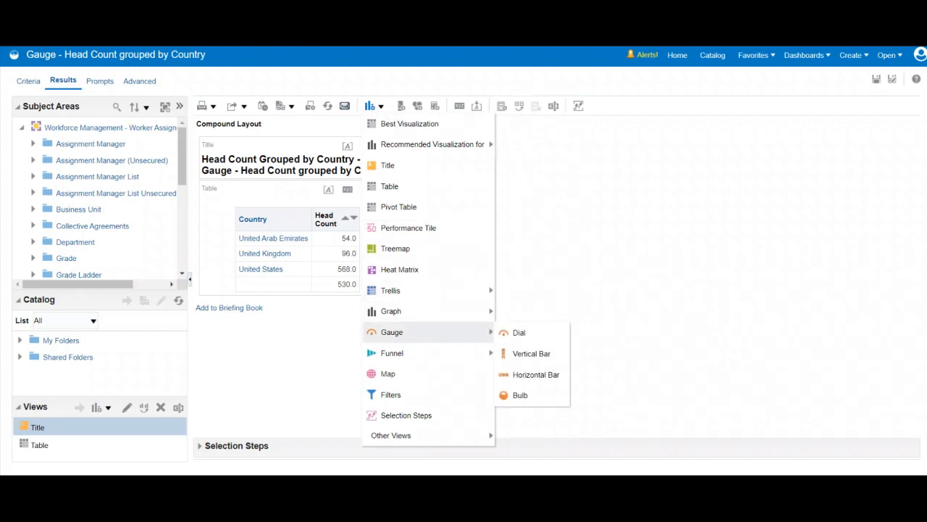
pyautogui.click(519, 334)
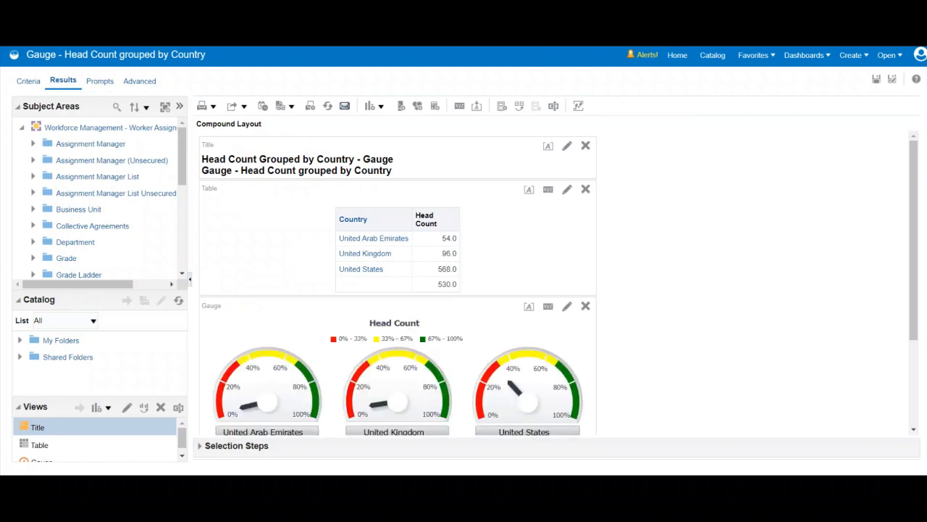
pyautogui.moveTo(914, 241); pyautogui.dragTo(914, 255)
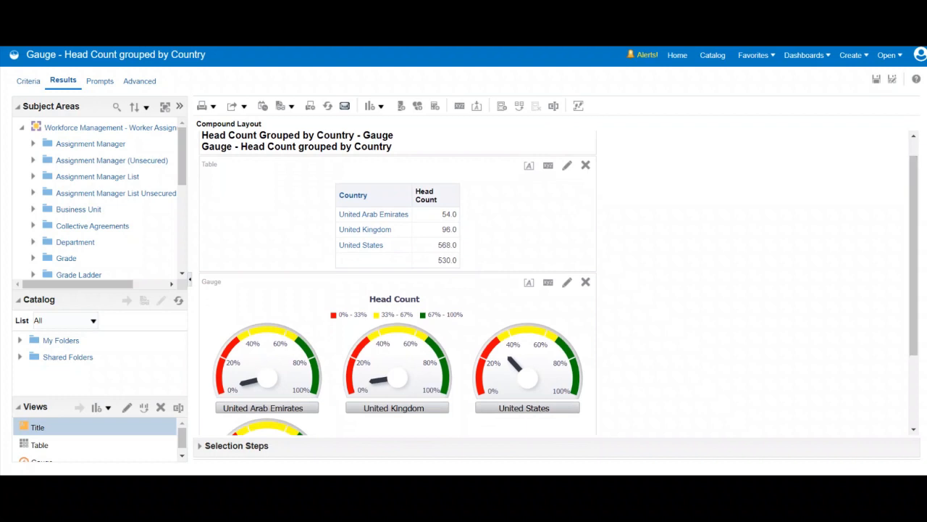
pyautogui.moveTo(914, 255); pyautogui.dragTo(914, 305)
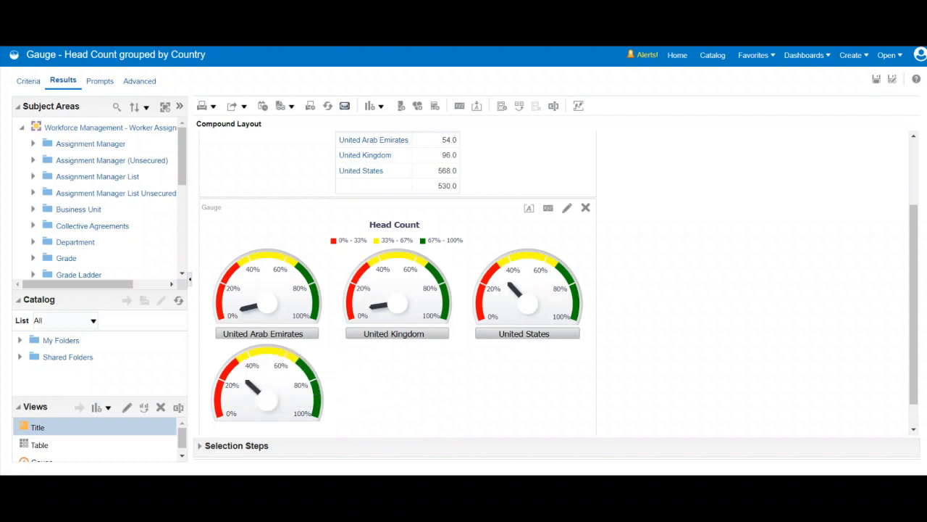
pyautogui.moveTo(913, 305); pyautogui.dragTo(914, 237)
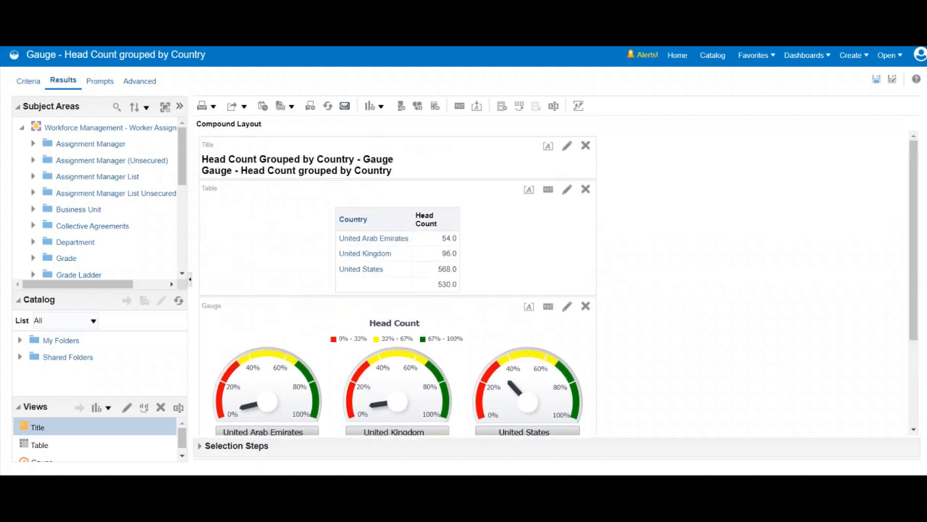
# Save the analysis and add a filter that keeps only rows where Country is not null.
pyautogui.click(877, 78)
pyautogui.click(28, 80)
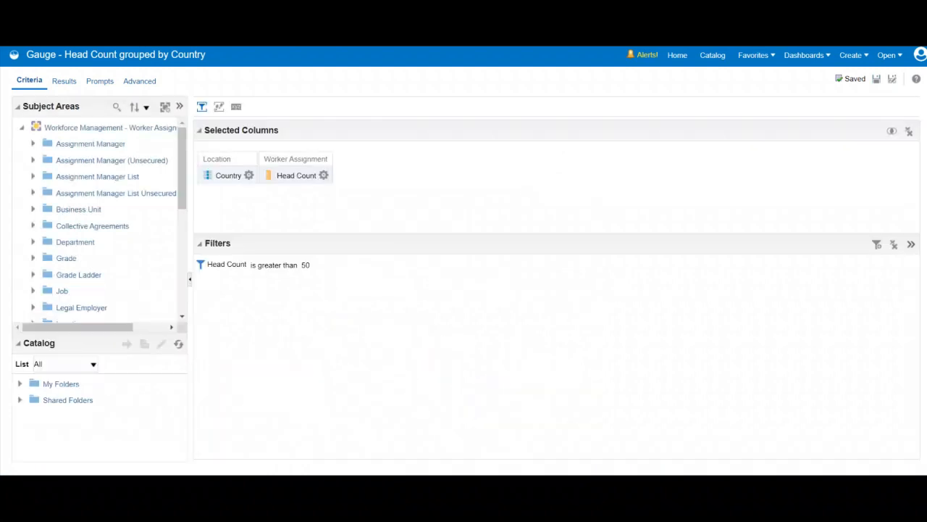
pyautogui.click(877, 245)
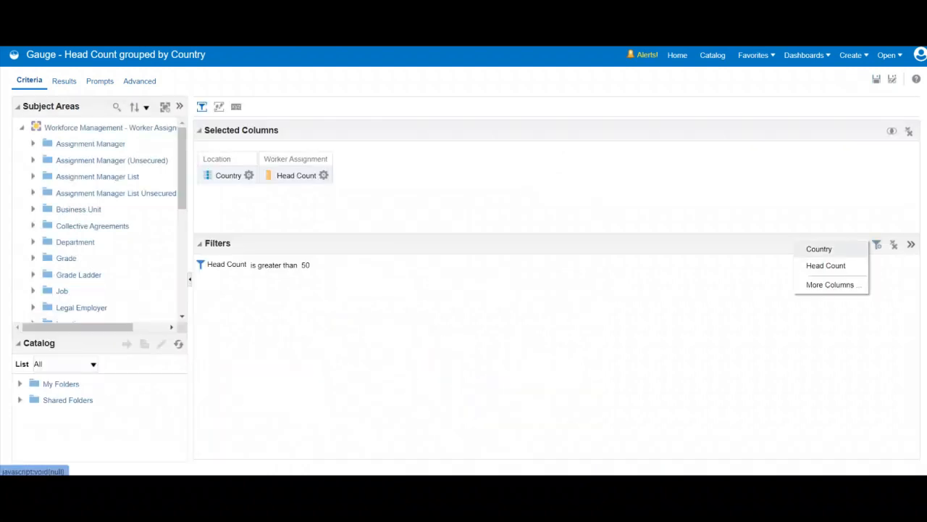
pyautogui.click(819, 249)
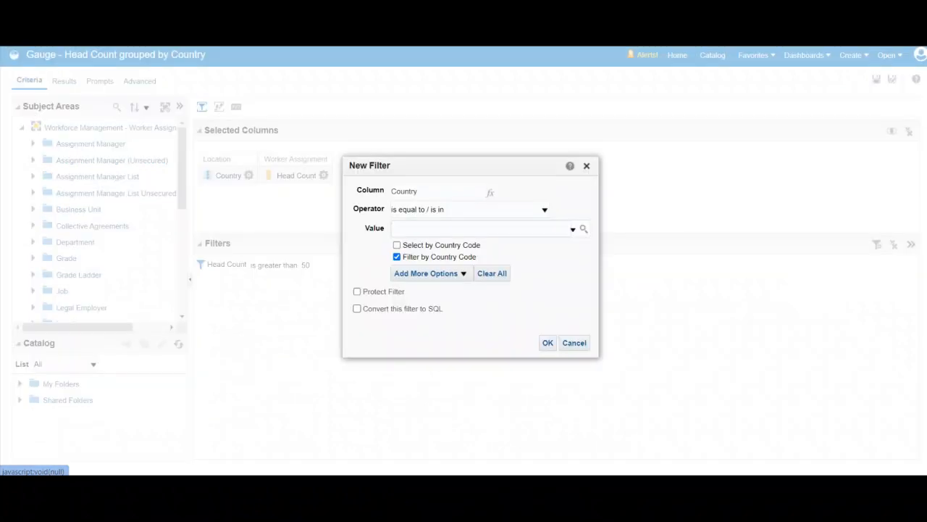
pyautogui.click(544, 210)
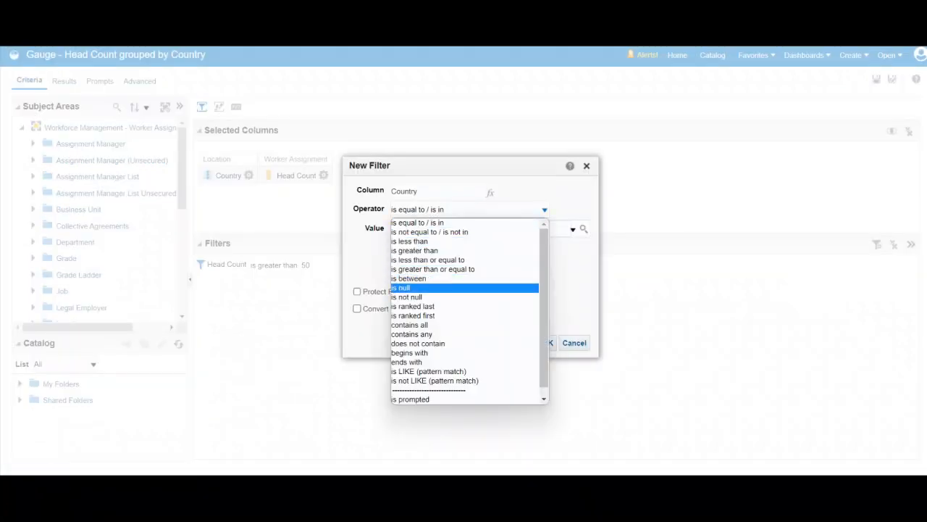
pyautogui.click(415, 298)
pyautogui.click(506, 343)
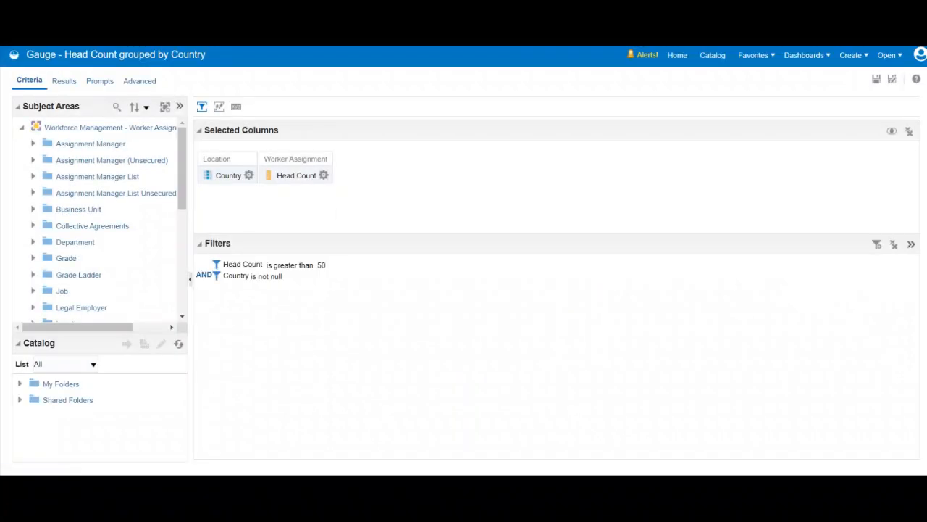
# Save the analysis with the Country filter and display the updated gauge results.
pyautogui.click(876, 79)
pyautogui.click(63, 81)
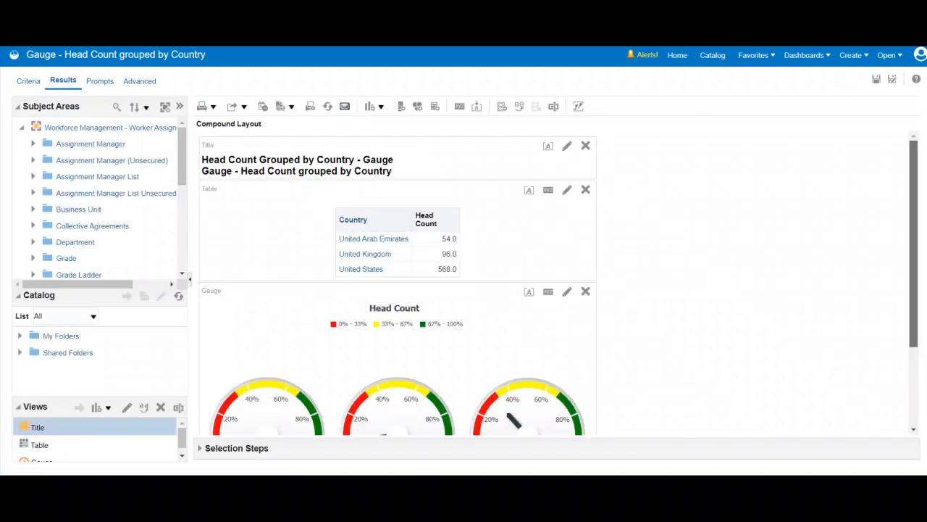
pyautogui.scroll(-2, 397, 283)
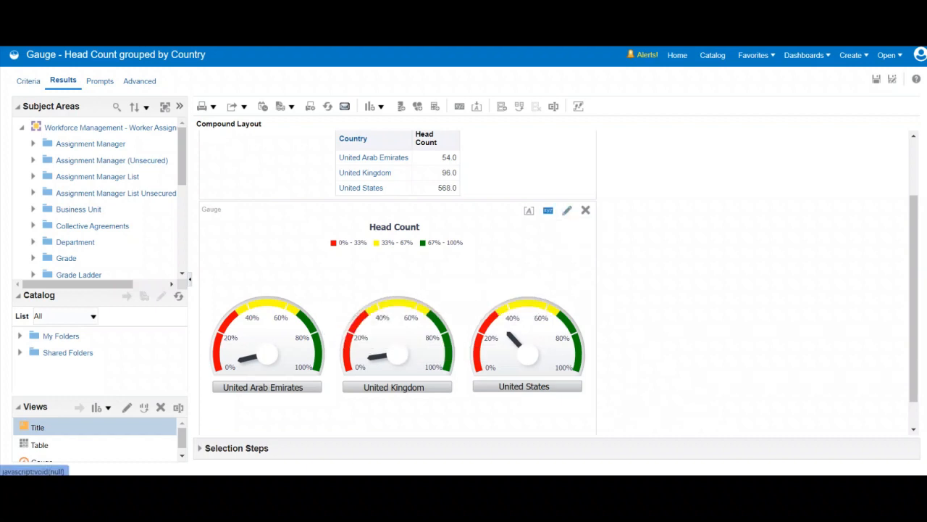
# Set the gauge view to show 2 gauges per row.
pyautogui.click(548, 210)
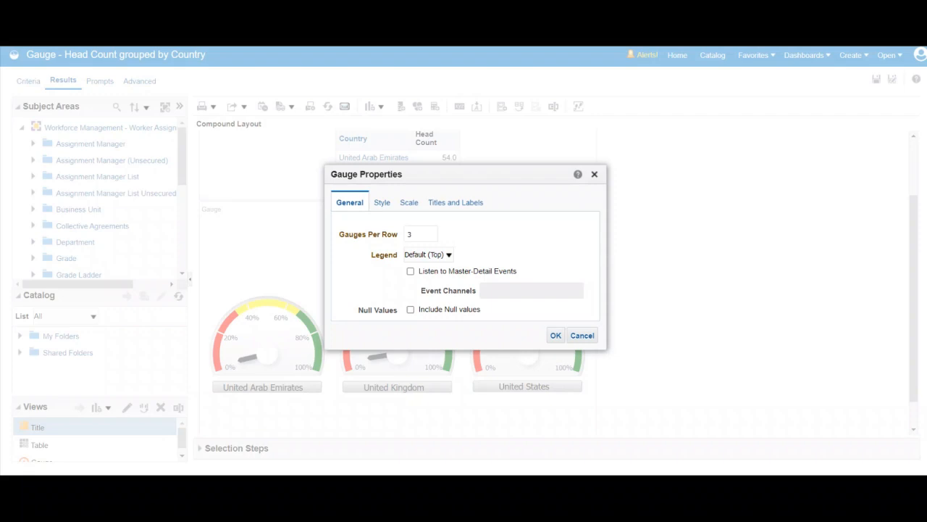
pyautogui.doubleClick(412, 234)
pyautogui.write('2')
pyautogui.click(556, 335)
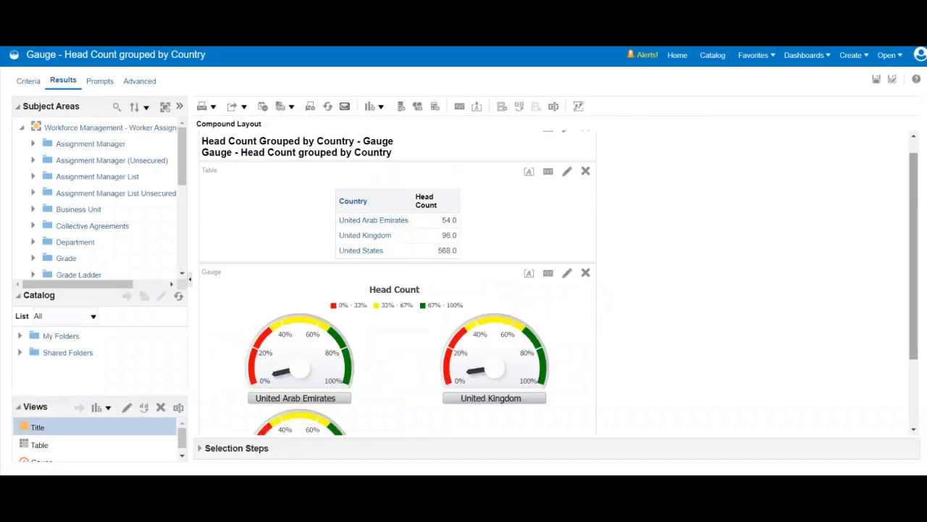
pyautogui.scroll(-3, 397, 283)
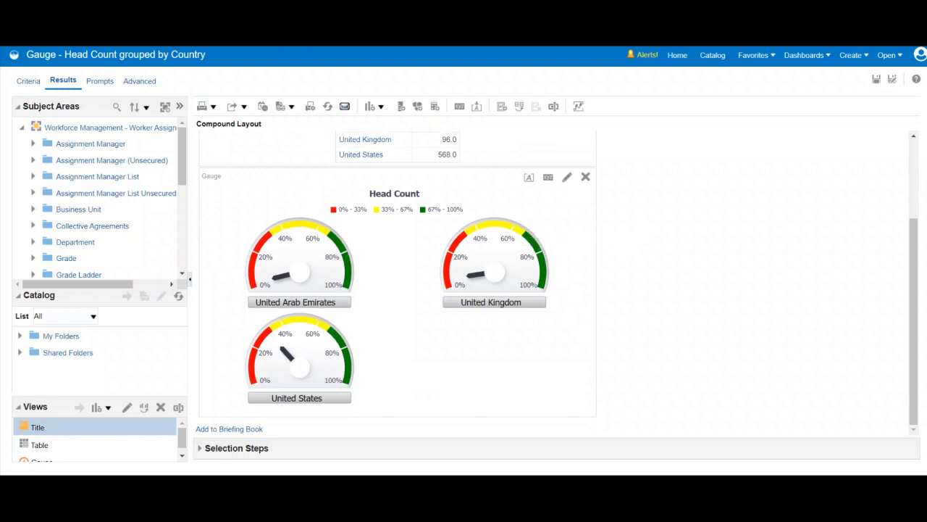
# Set the gauge view to 3 gauges per row and make the Head Count marker a yellow (#FFFF00) line.
pyautogui.click(548, 177)
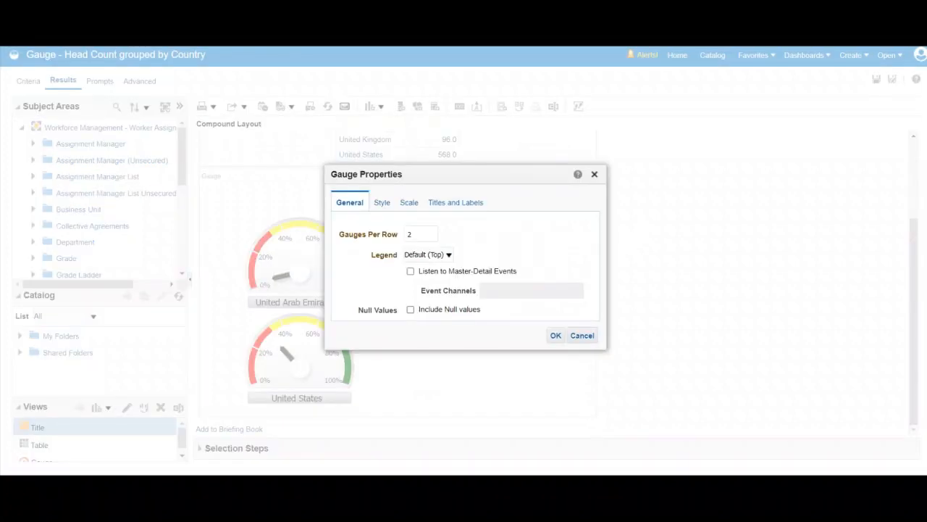
pyautogui.doubleClick(412, 234)
pyautogui.click(382, 202)
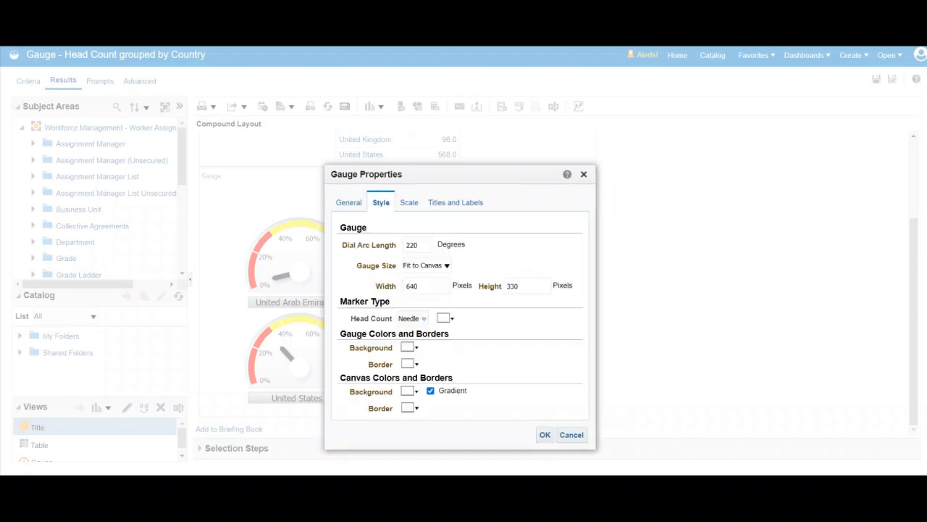
pyautogui.click(423, 318)
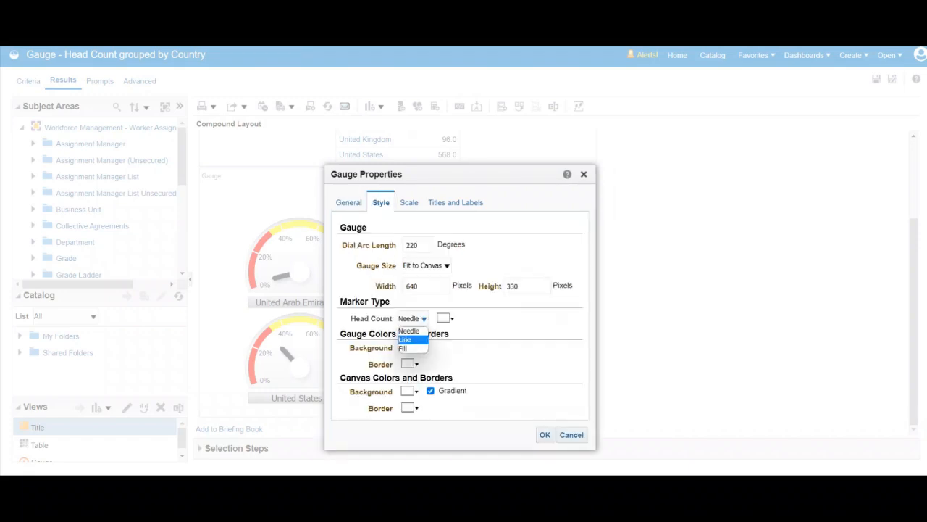
pyautogui.click(406, 339)
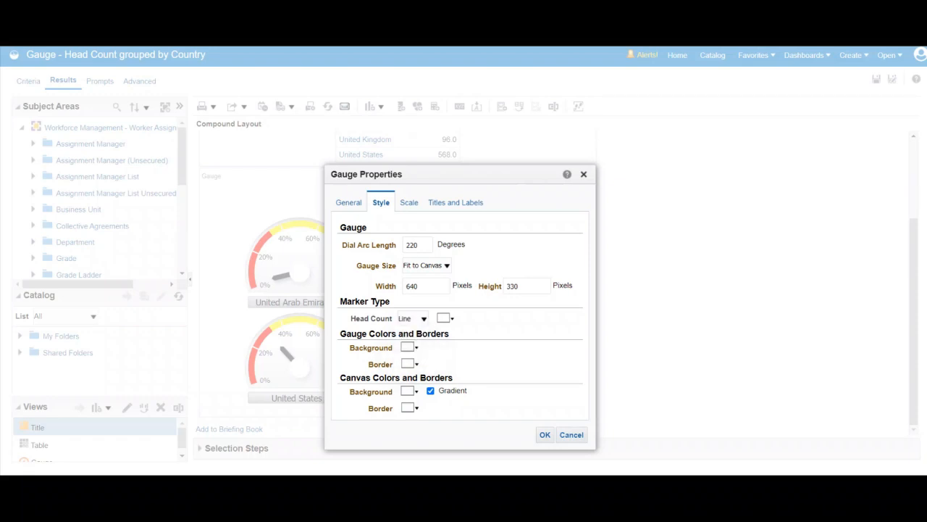
pyautogui.click(446, 318)
pyautogui.click(542, 392)
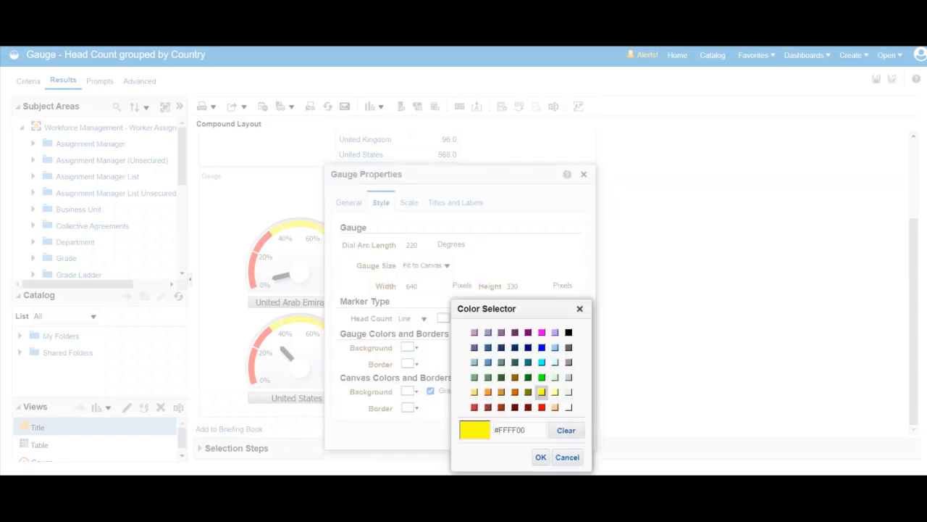
pyautogui.click(540, 456)
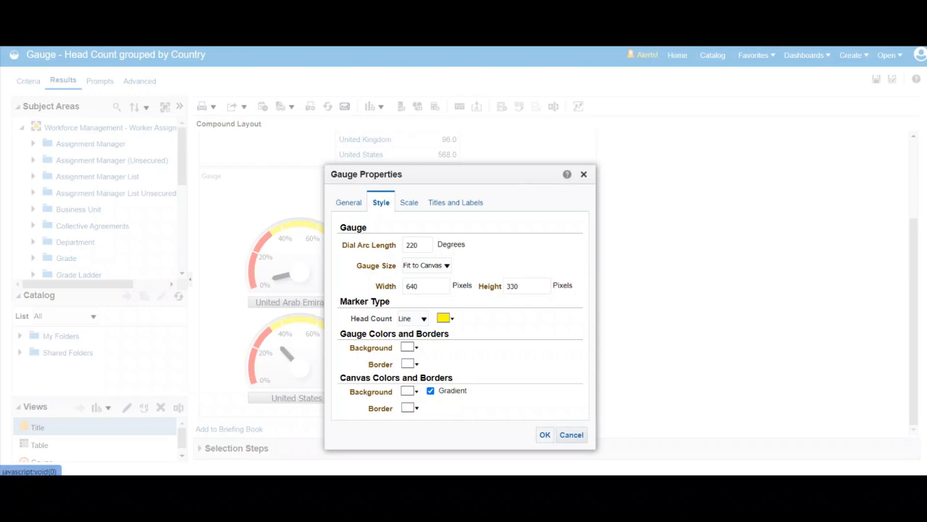
pyautogui.click(545, 435)
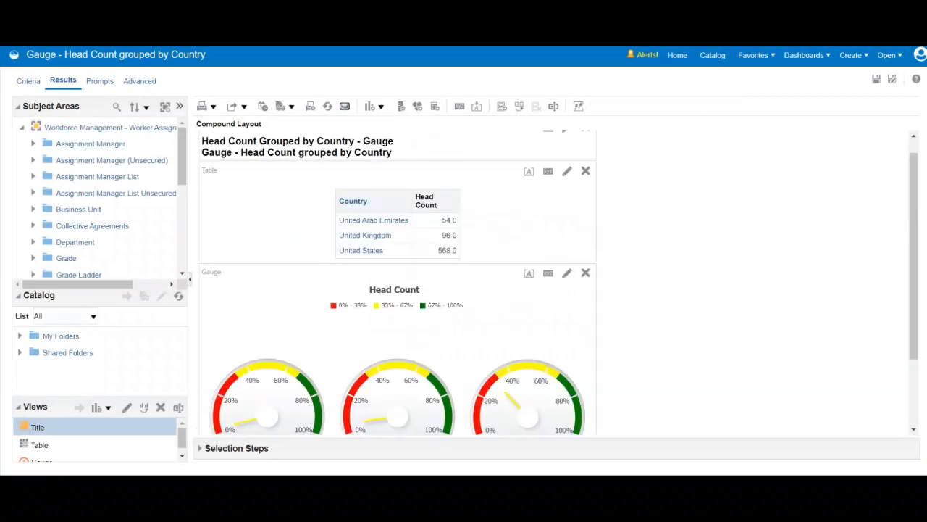
pyautogui.moveTo(913, 254); pyautogui.dragTo(914, 309)
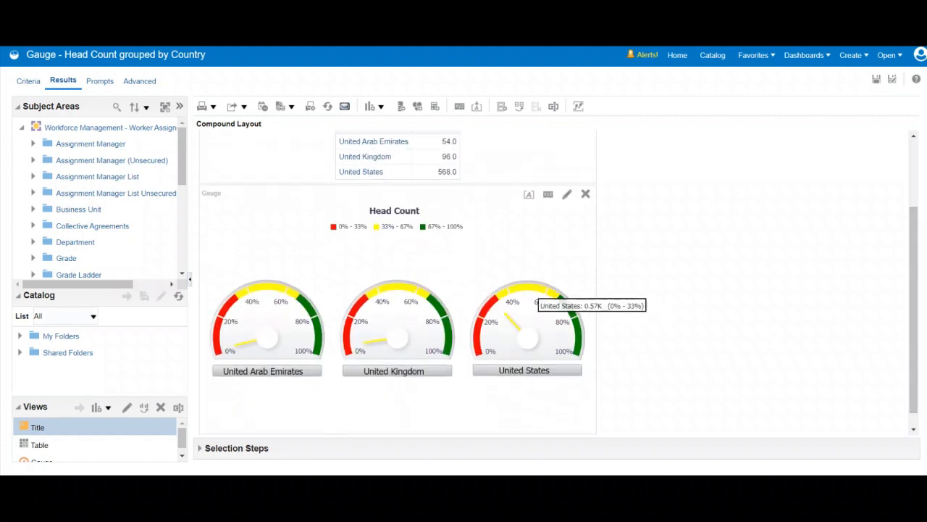
# Review the gauge view's scale and title settings and set the gauge size to Small.
pyautogui.click(548, 194)
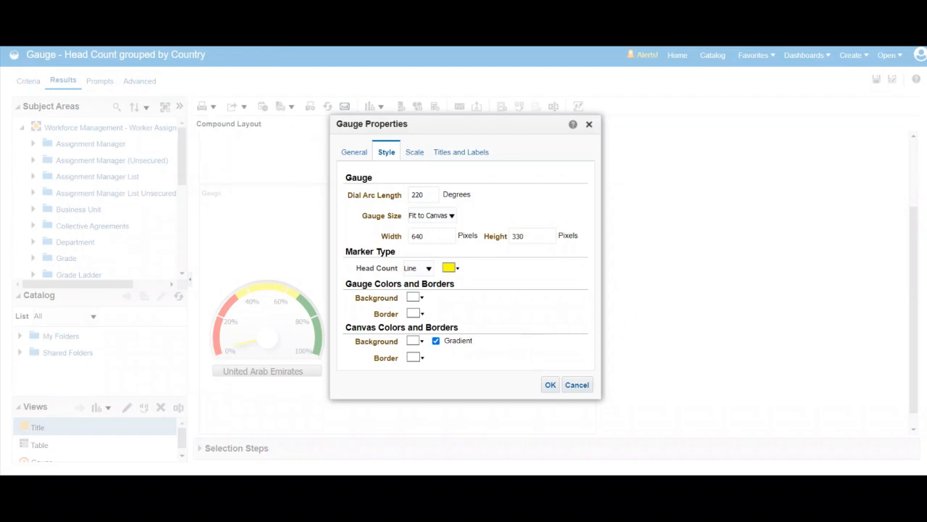
pyautogui.click(414, 152)
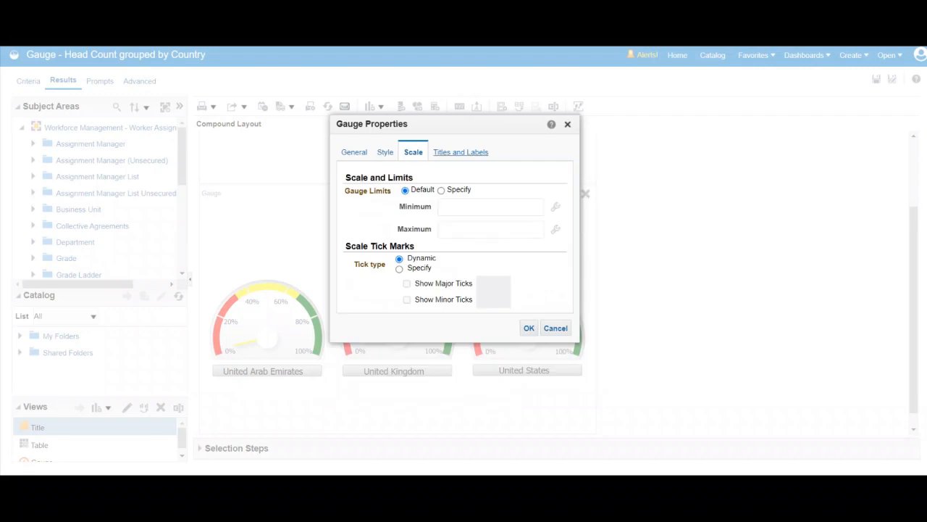
pyautogui.click(461, 152)
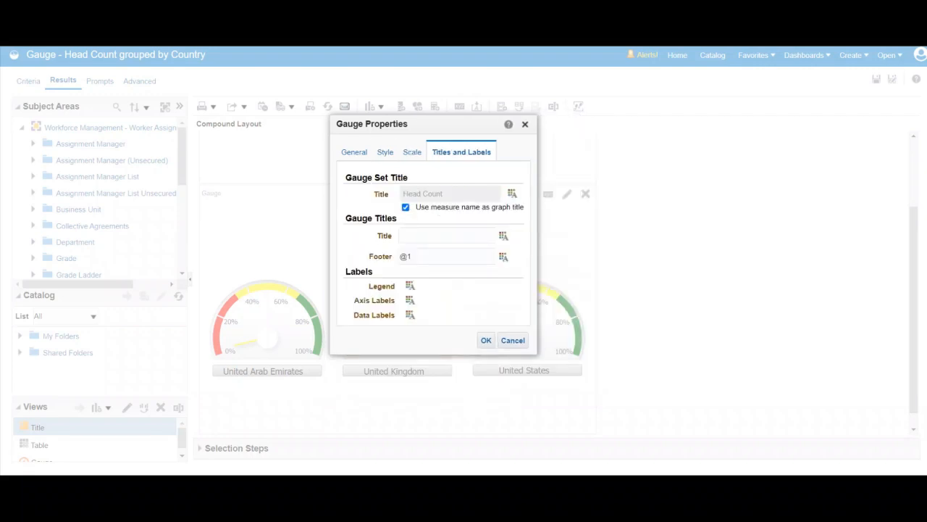
pyautogui.click(385, 152)
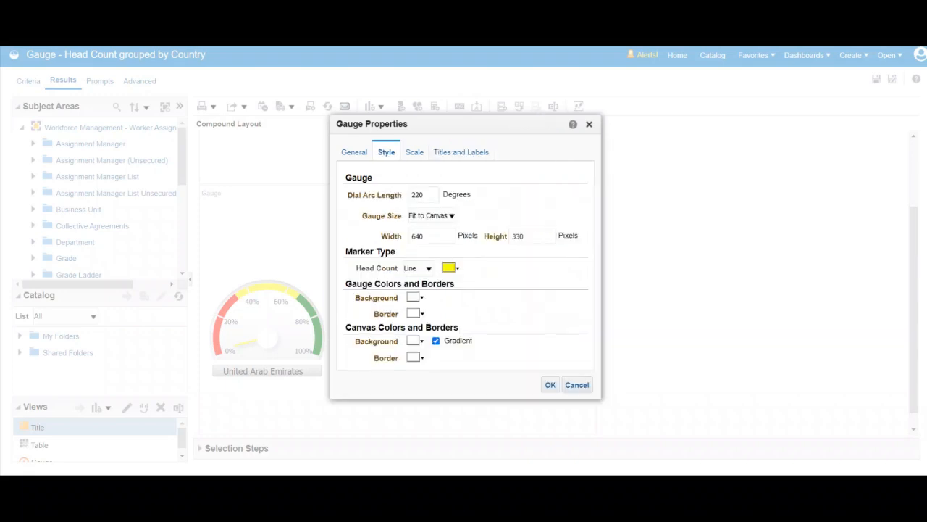
pyautogui.click(435, 215)
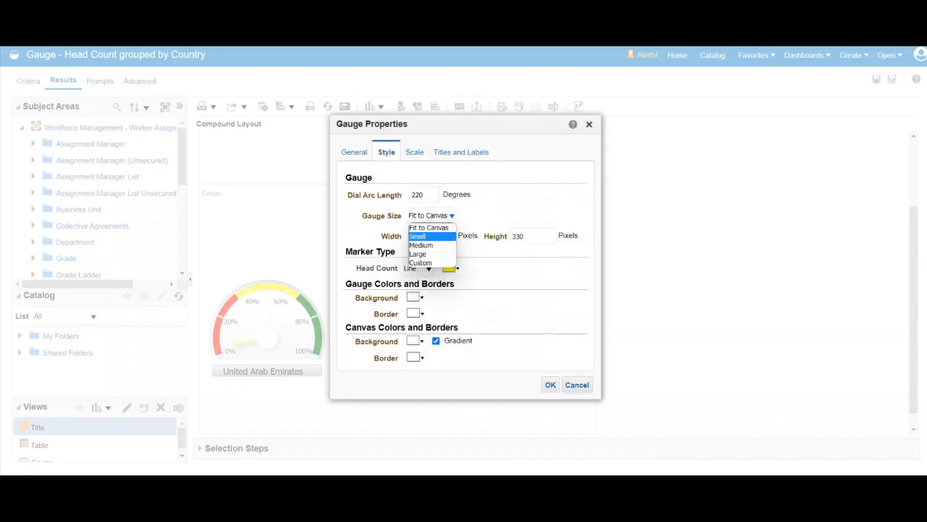
pyautogui.click(428, 236)
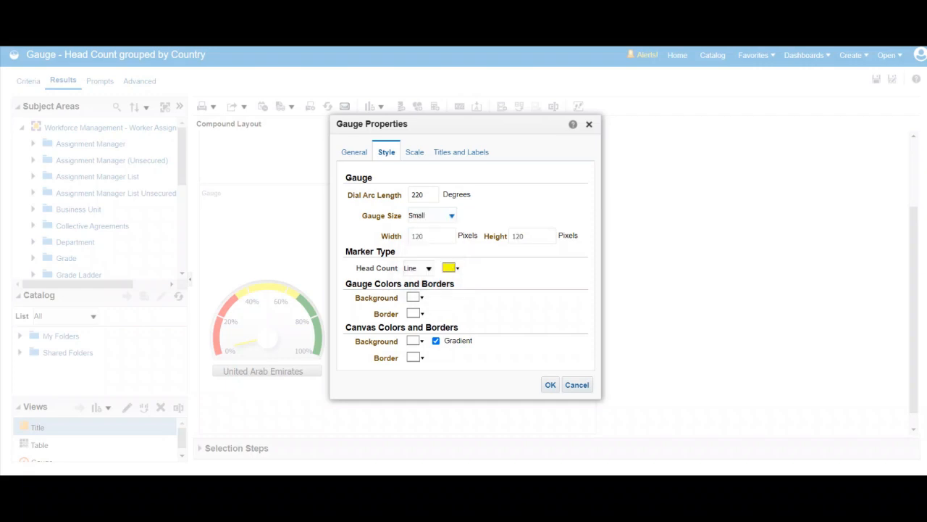
pyautogui.click(551, 385)
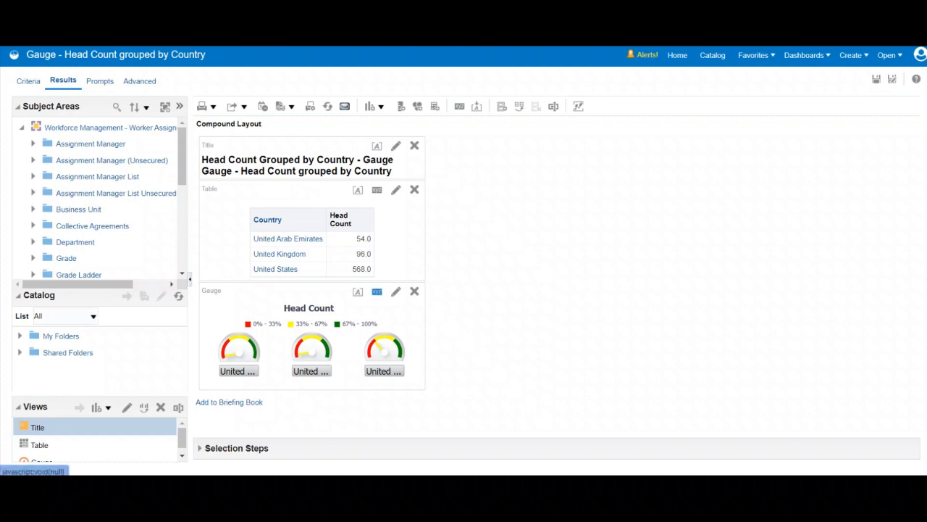
# Set the gauge size to Fit to Canvas and the Head Count marker type to Fill.
pyautogui.click(377, 291)
pyautogui.click(452, 215)
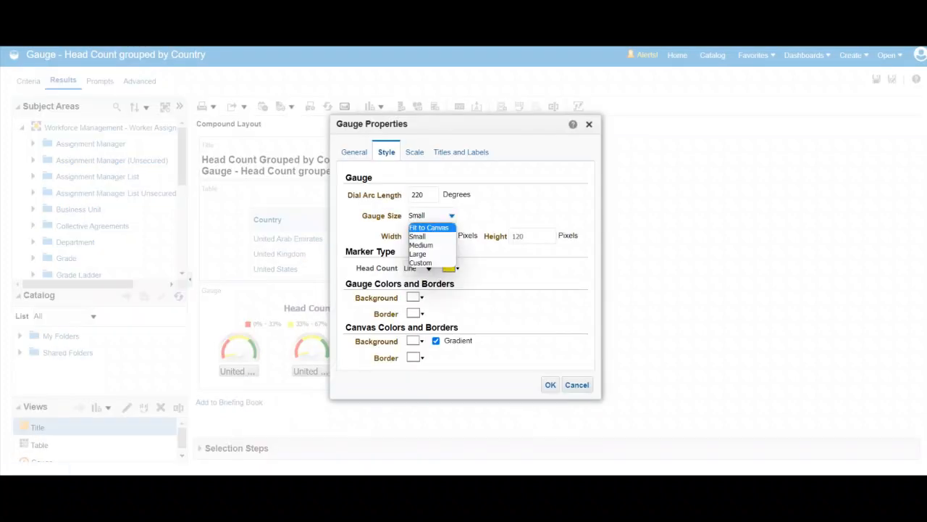
pyautogui.click(429, 227)
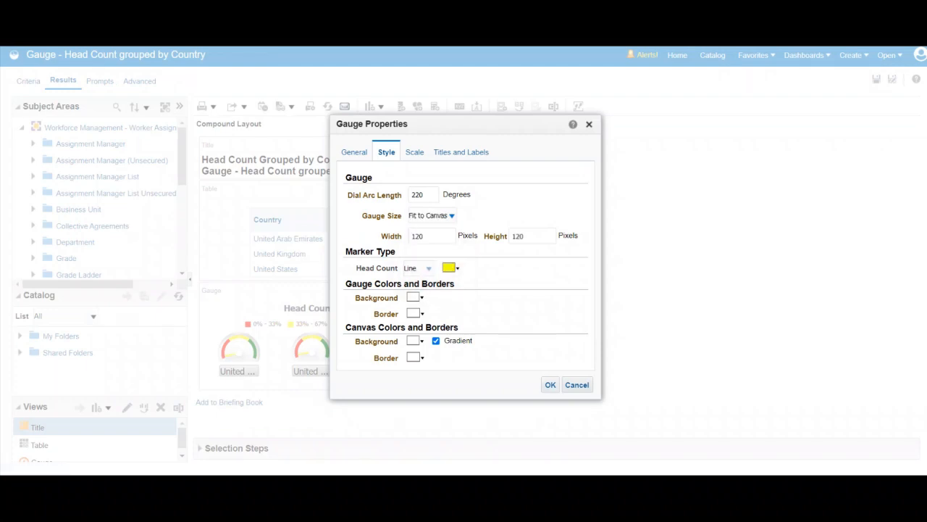
pyautogui.click(428, 268)
pyautogui.click(418, 298)
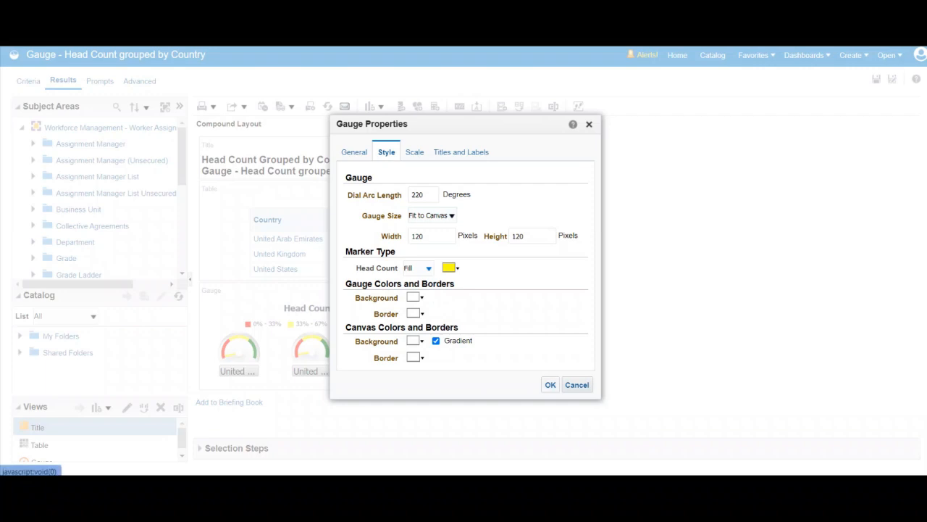
pyautogui.click(550, 385)
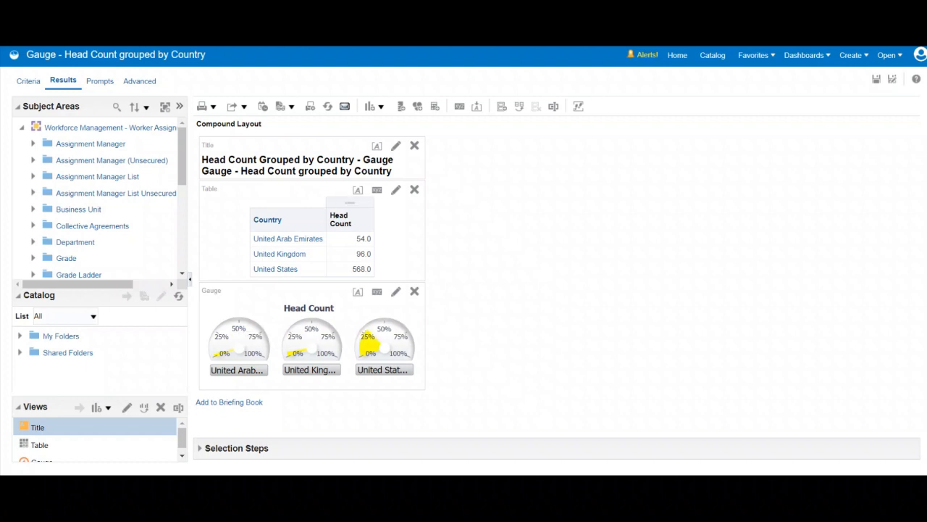
pyautogui.moveTo(232, 342)
pyautogui.moveTo(369, 345)
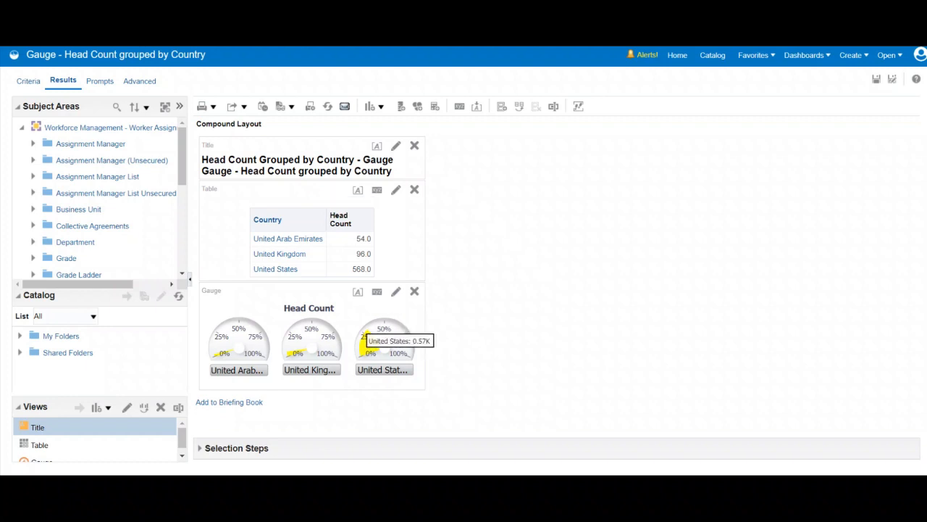